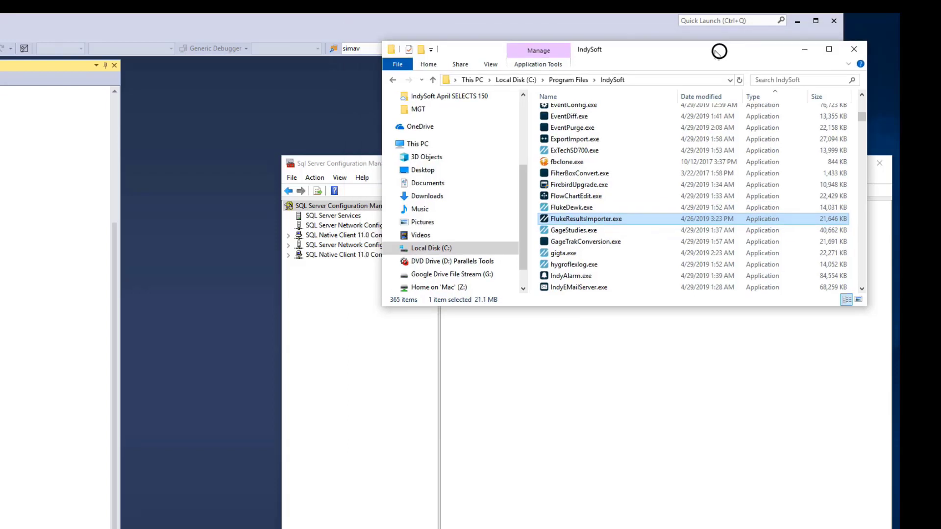
Nudge the File Explorer window showing the C:\Program Files\IndySoft folder slightly
left_click_drag(719, 51, 729, 55)
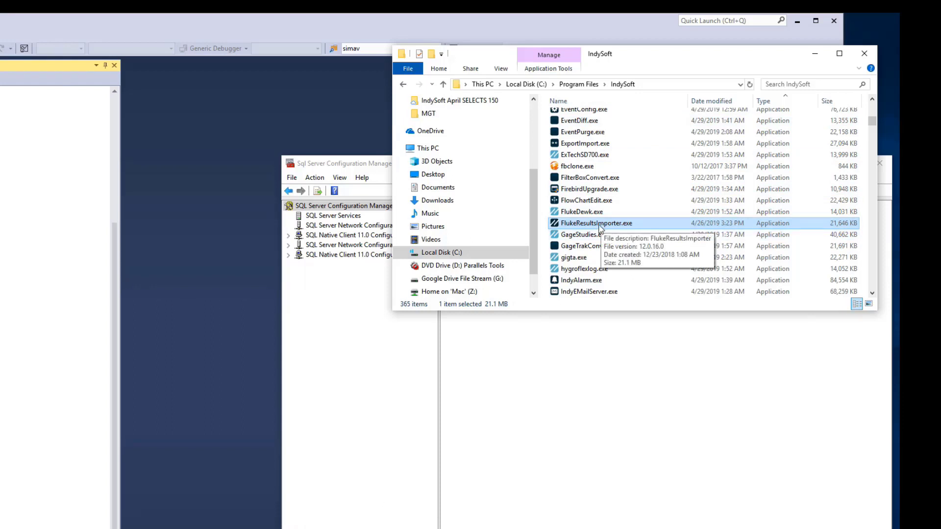
Launch FlukeResultsImporter.exe, log in with the default credentials, and accept running the setup now
double_click(601, 226)
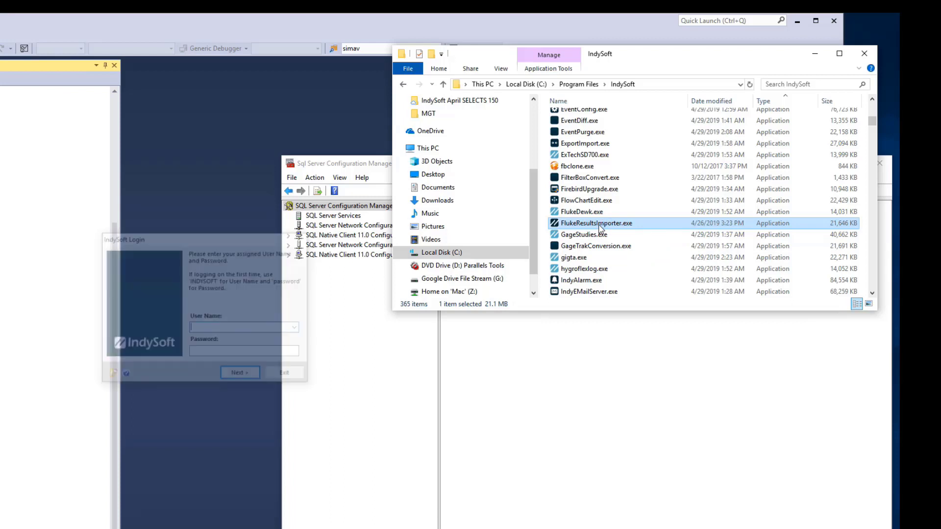
type("INDYSOFT")
key("Tab")
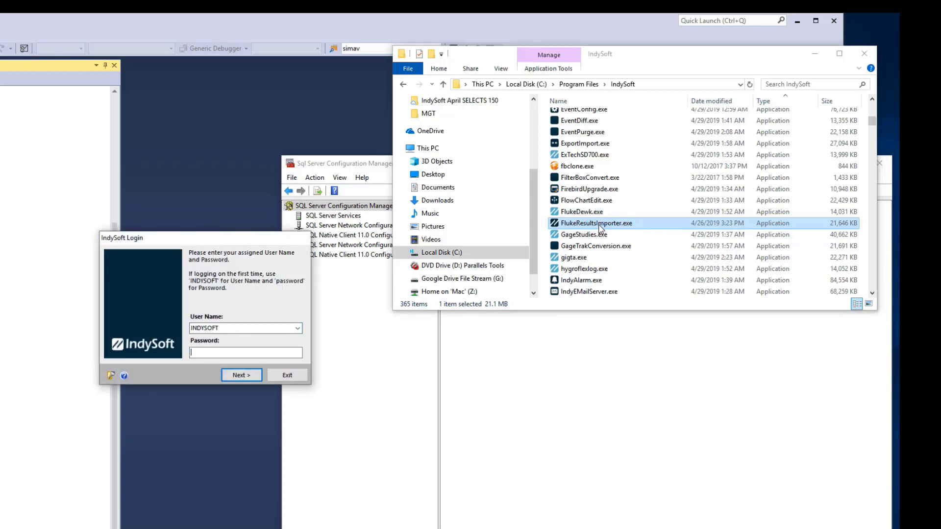
type("passwor")
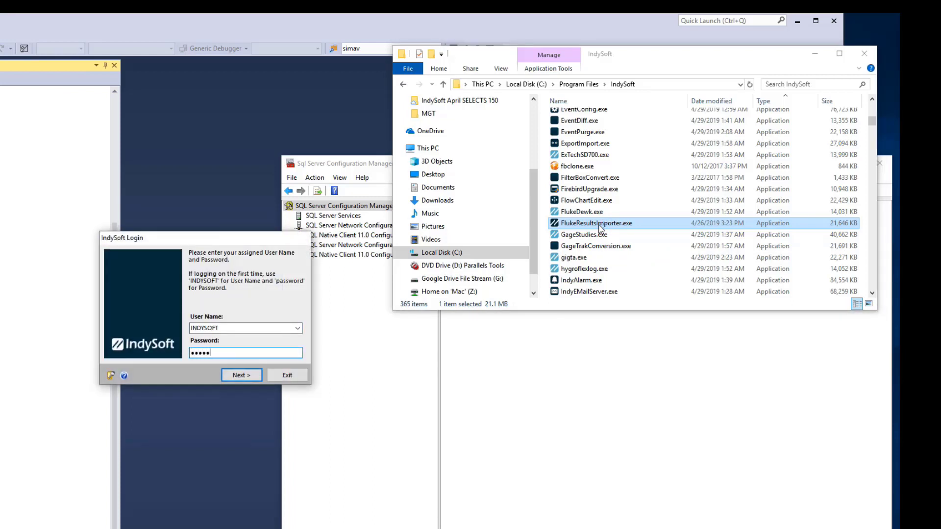
type("d")
key("Return")
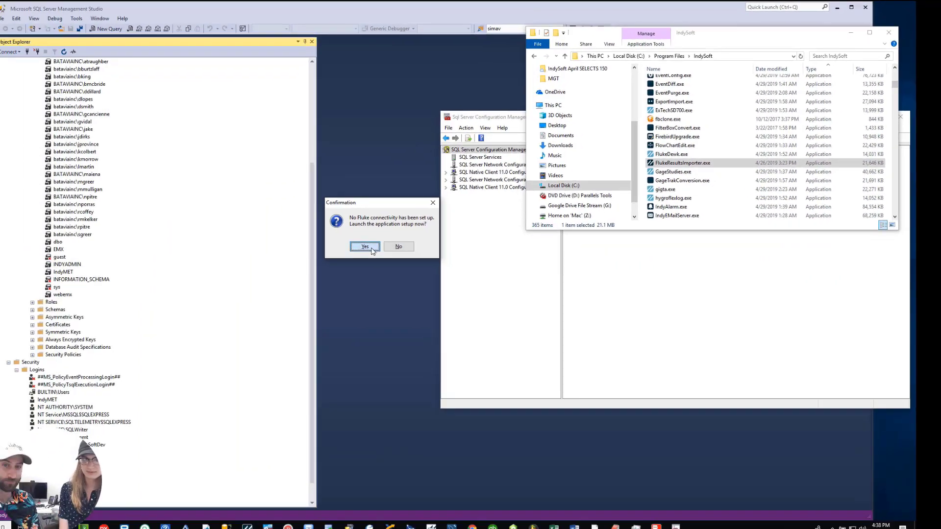
left_click(189, 334)
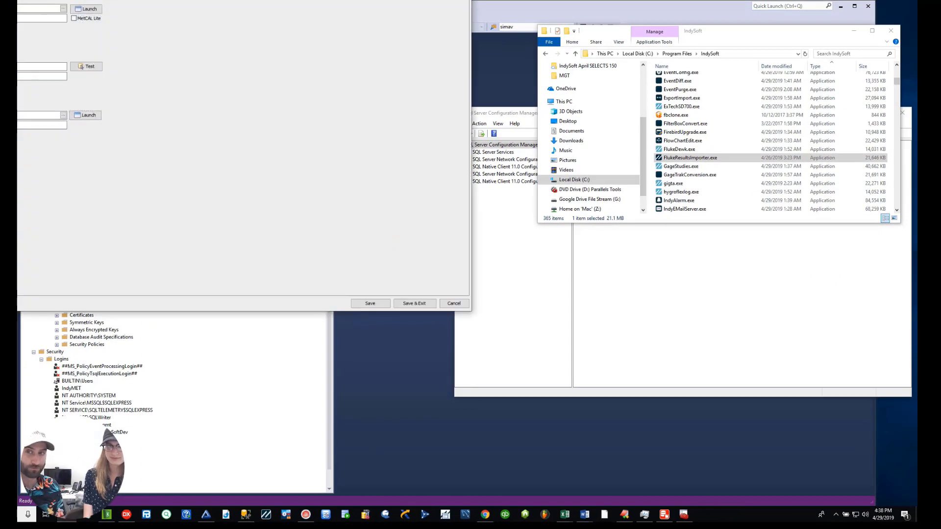
left_click_drag(236, 2, 679, 63)
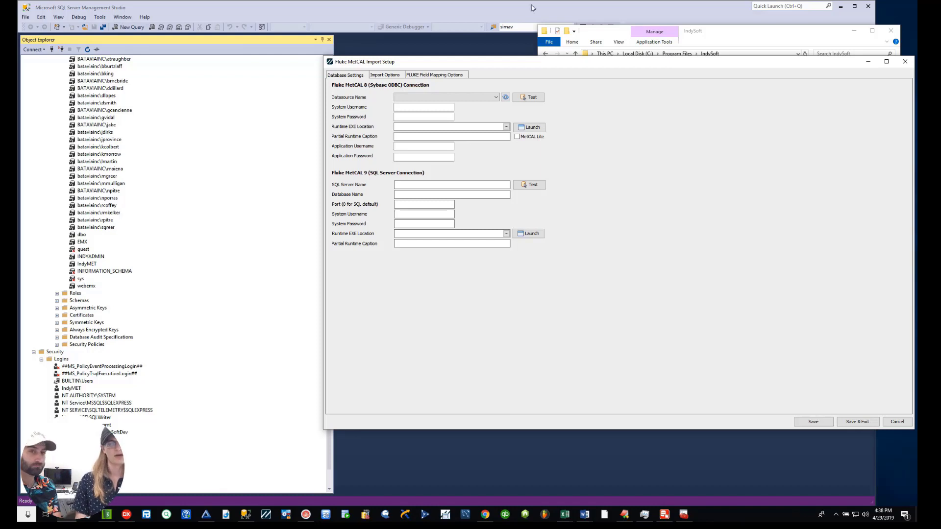
In Management Studio's Object Explorer, collapse the Security folder and metteam2 to reveal the server logins
left_click(244, 260)
scroll(245, 265, "up", 6)
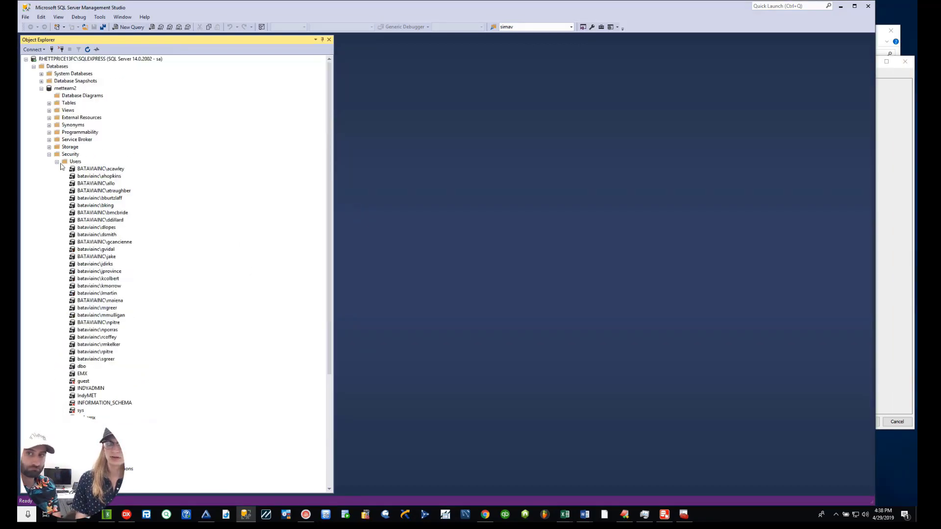
left_click(49, 154)
left_click(42, 88)
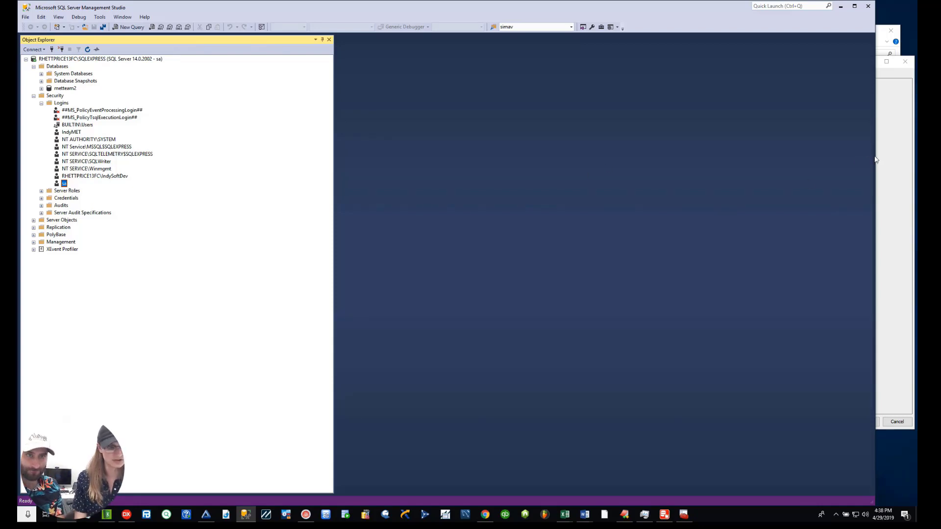
left_click(890, 159)
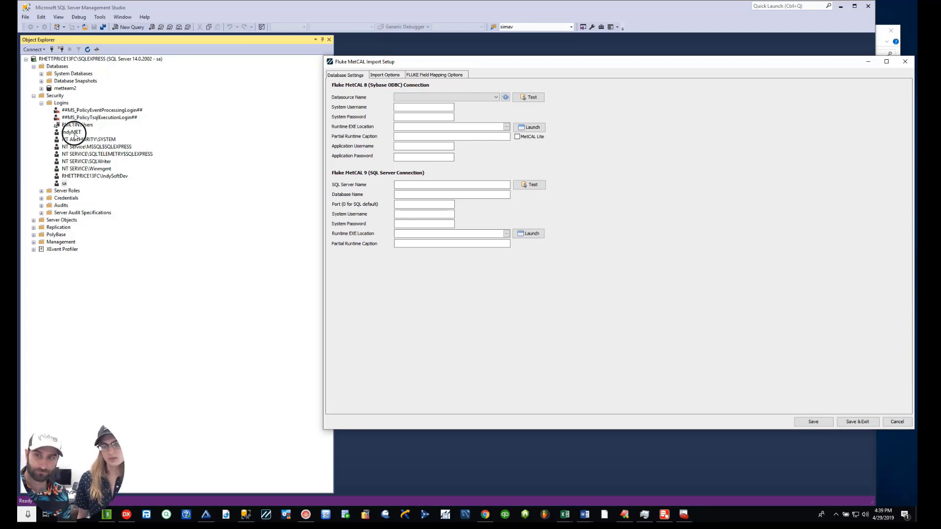
View the importer's SQL login properties, close them unchanged, and return to the setup window
left_click(74, 132)
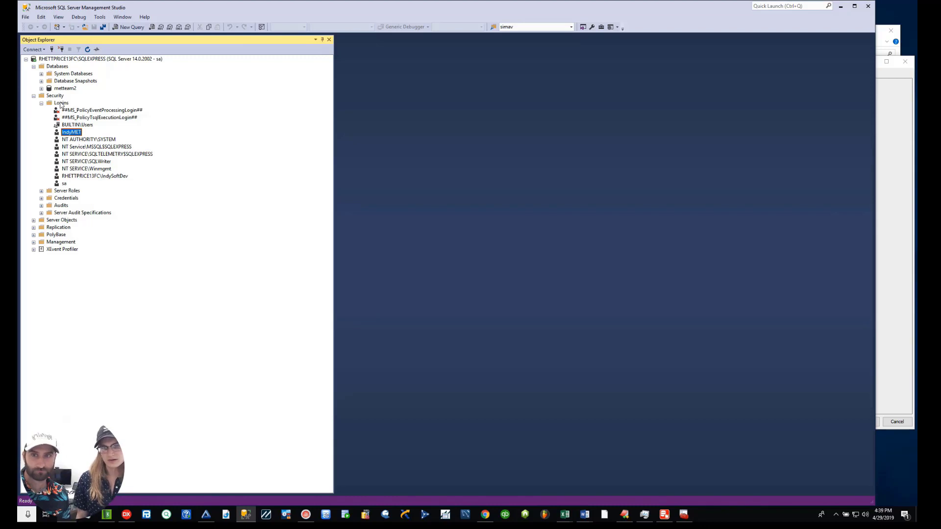
right_click(60, 104)
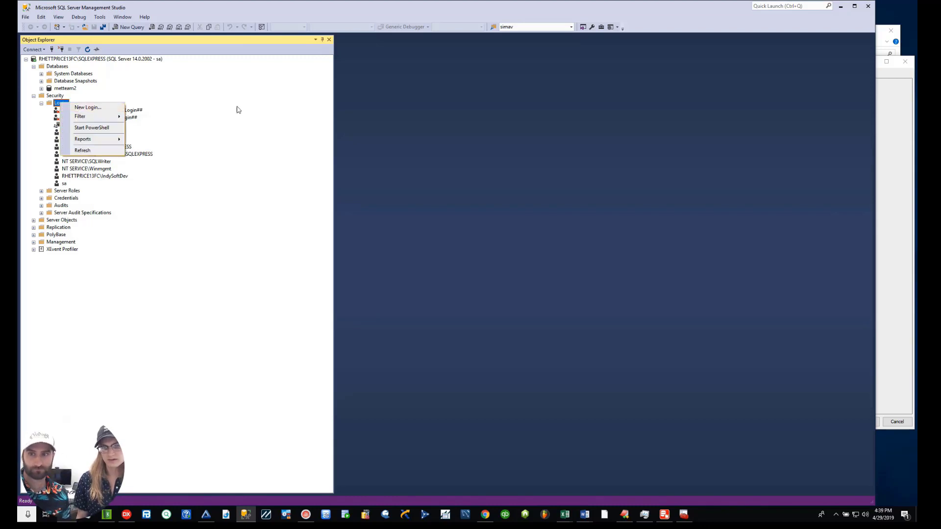
left_click(257, 157)
left_click(59, 126)
double_click(62, 132)
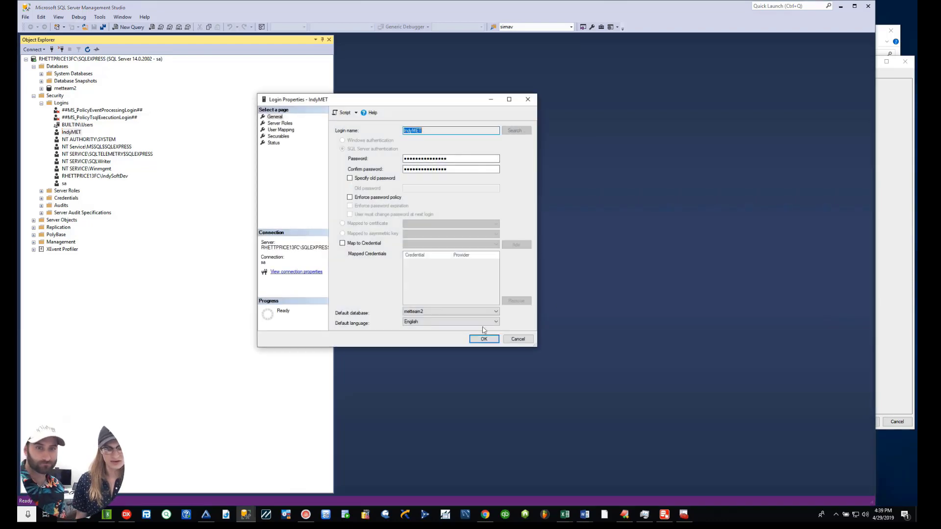
left_click(514, 340)
left_click(887, 182)
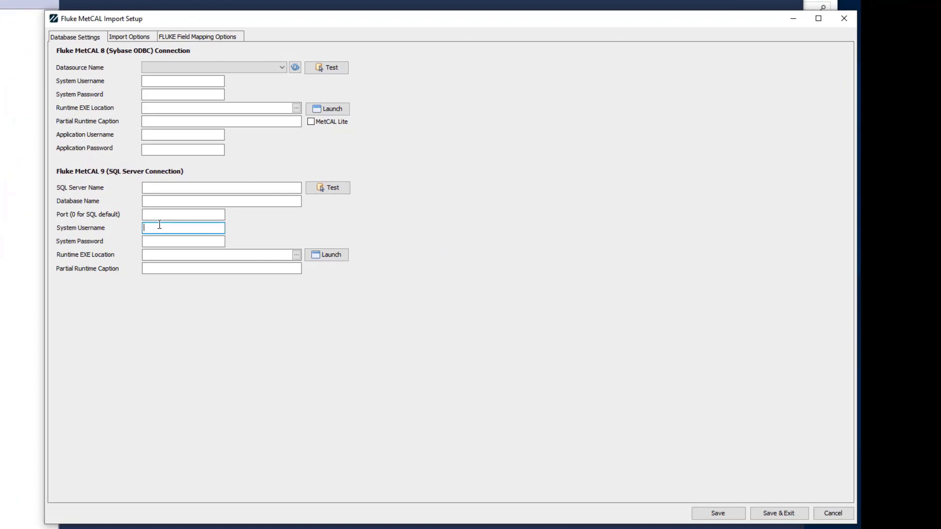
Enter the system username and password, port 0, the SQLEXPRESS server and database metteam2, then test the connection
type("IndyMET")
key("Tab")
type("*********")
left_click(195, 215)
type("0")
left_click(204, 201)
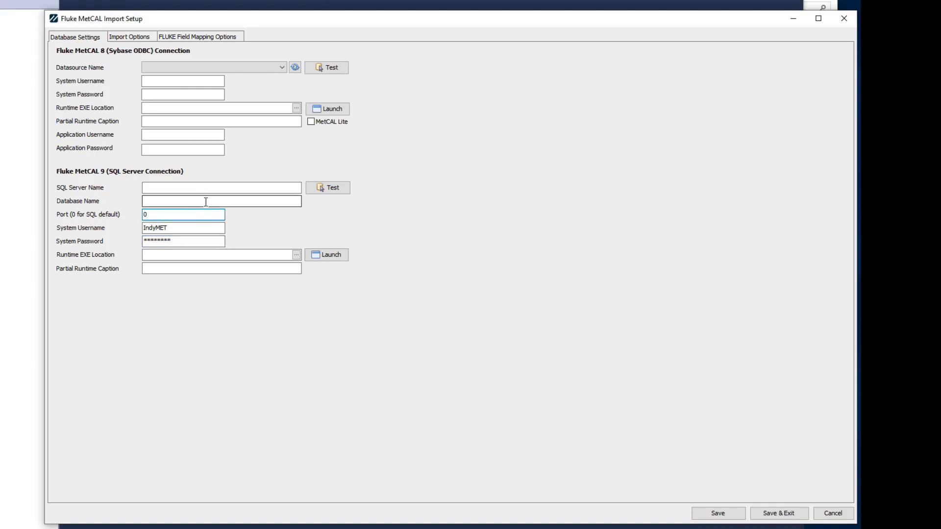
left_click(205, 188)
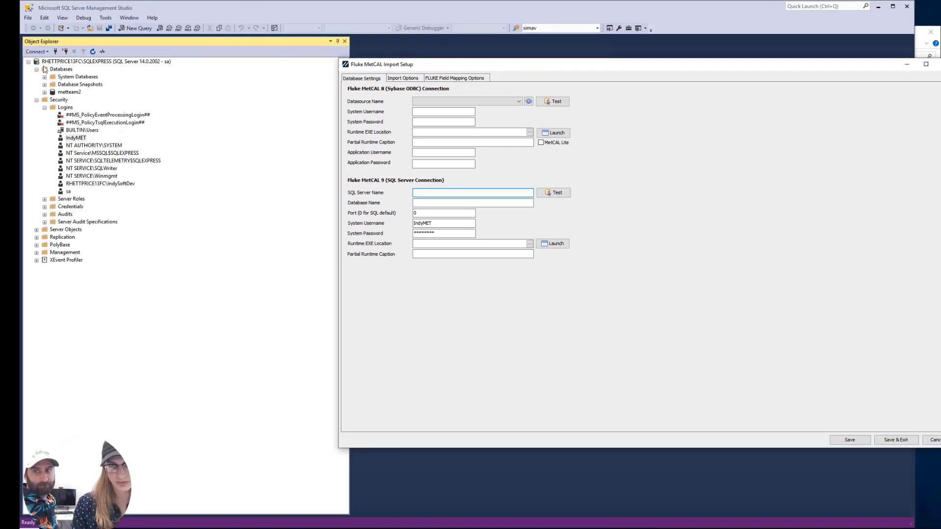
left_click(438, 192)
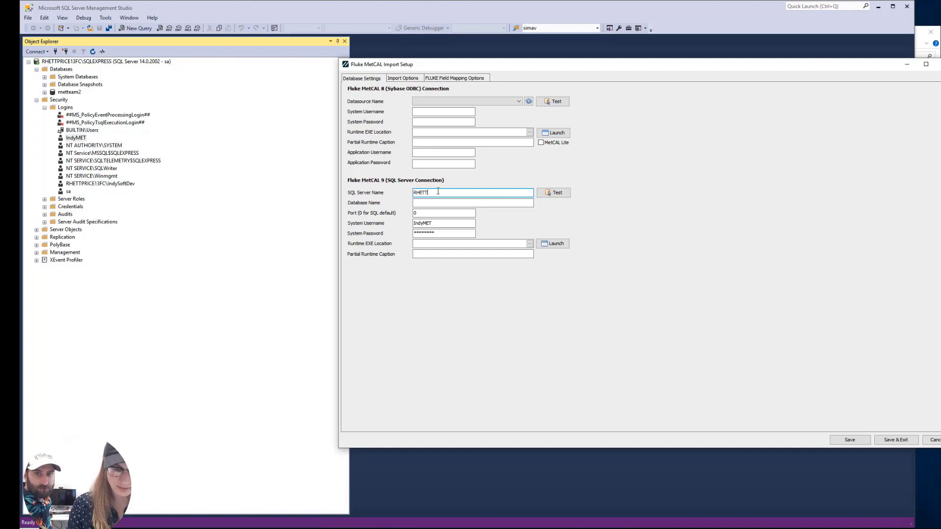
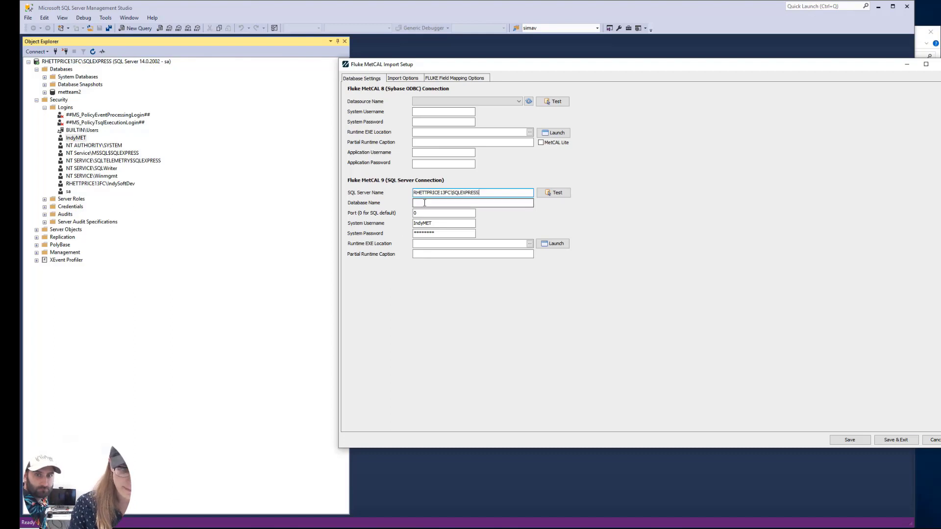
left_click(420, 204)
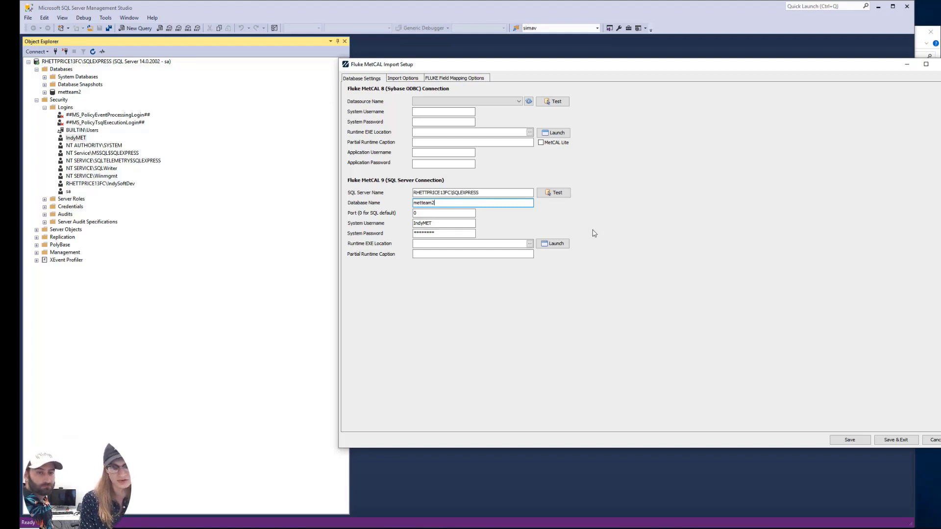
left_click(554, 193)
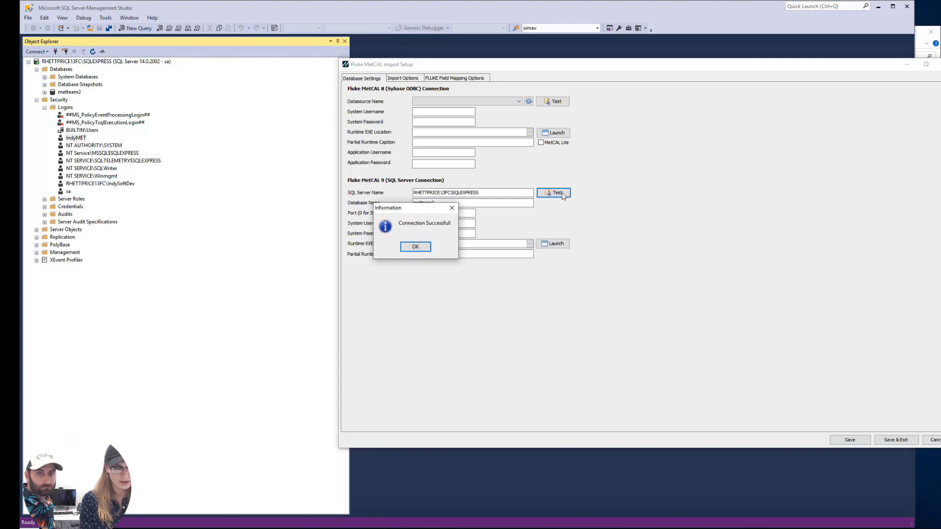
Save the connection settings and delete the existing MetCAL 9 remark-to-Description field mapping
left_click(424, 248)
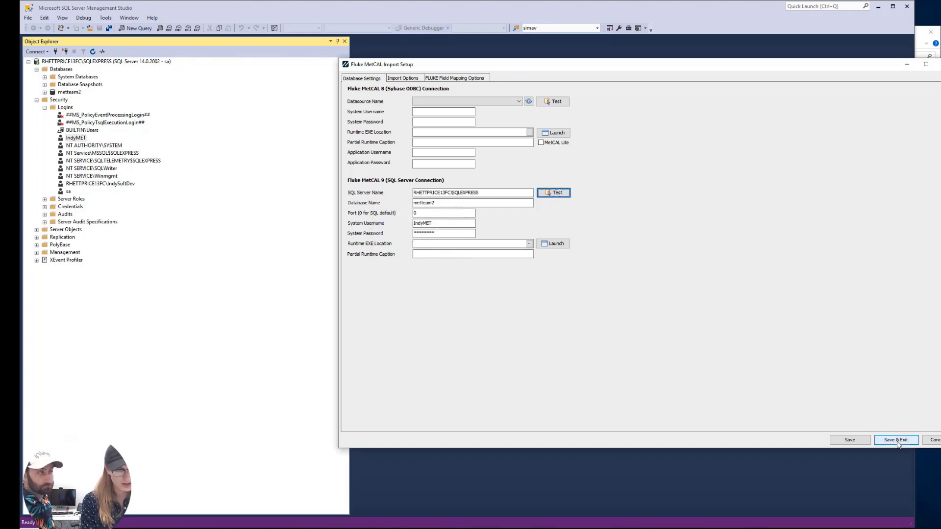
left_click(862, 441)
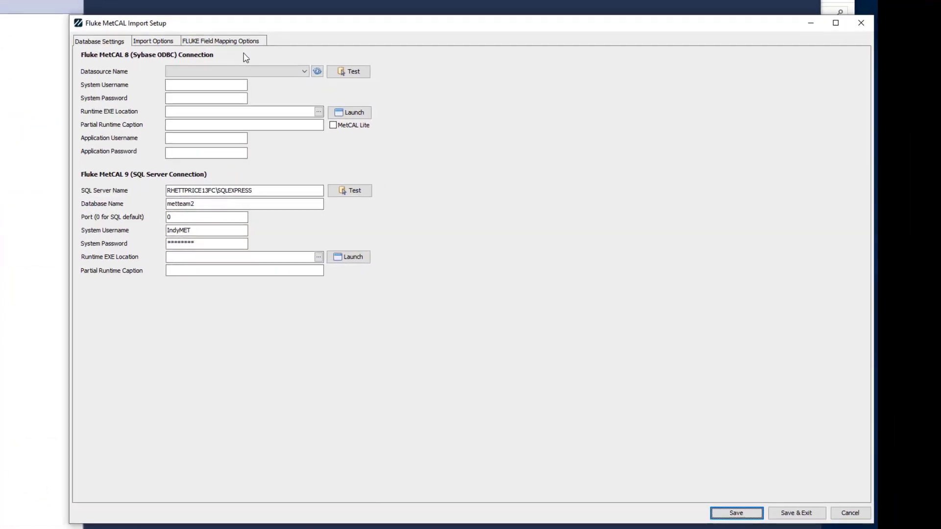
left_click(225, 42)
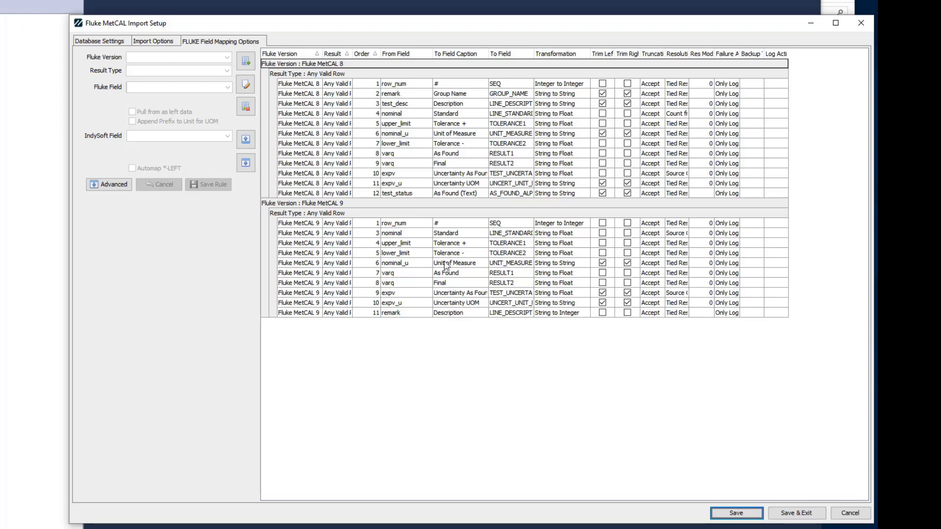
left_click(416, 316)
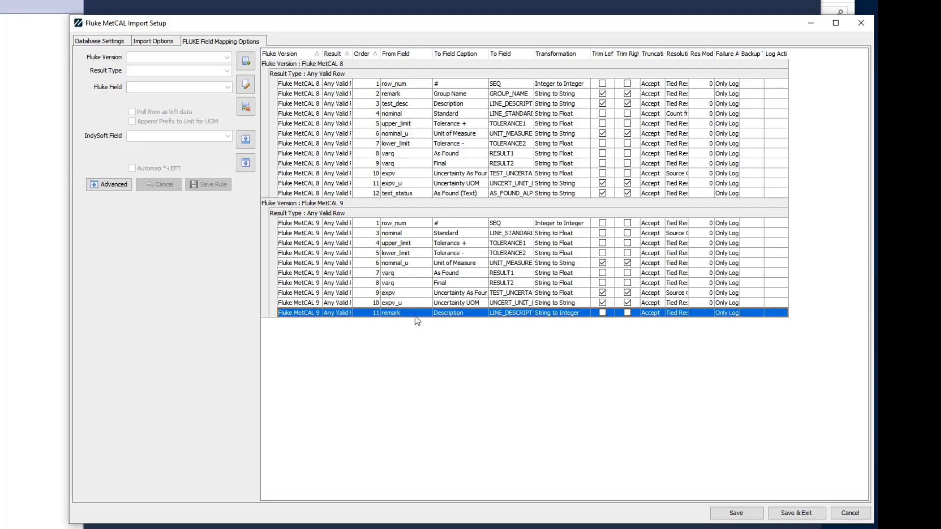
left_click(245, 107)
left_click(466, 340)
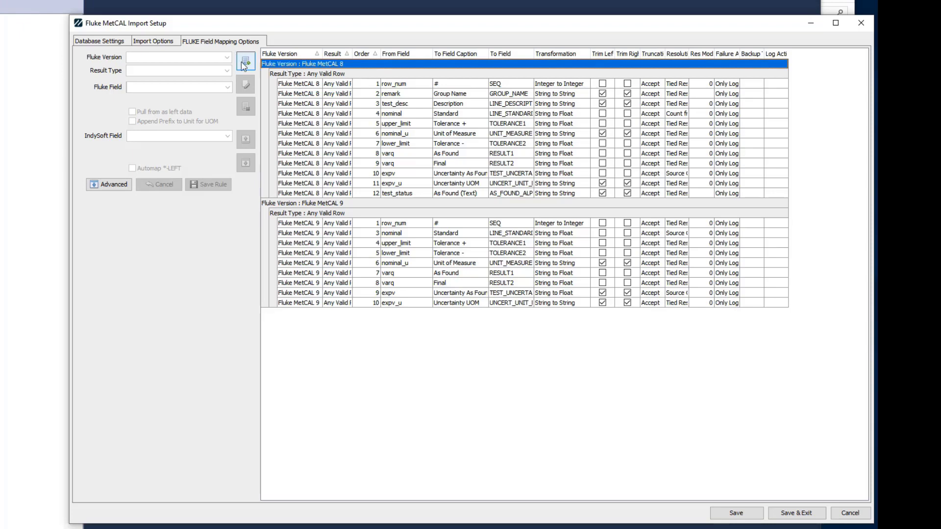
left_click(123, 43)
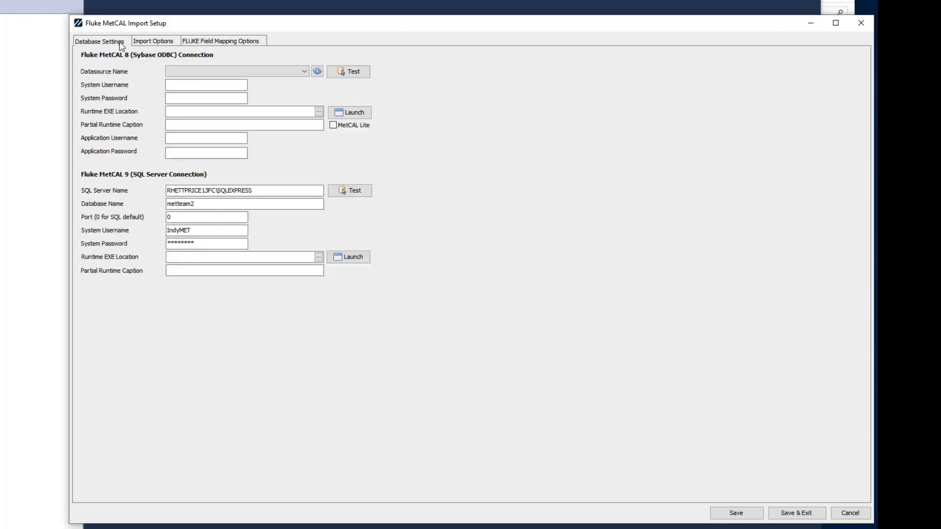
left_click(225, 39)
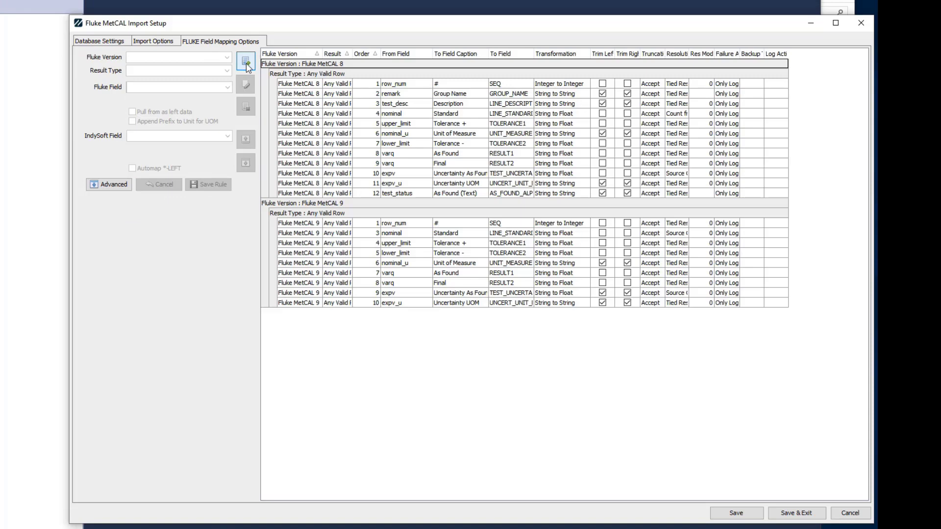
Add a new mapping rule for Fluke MetCAL 9 with result type Any Valid Row, browsing the Fluke field list
left_click(253, 68)
left_click(227, 57)
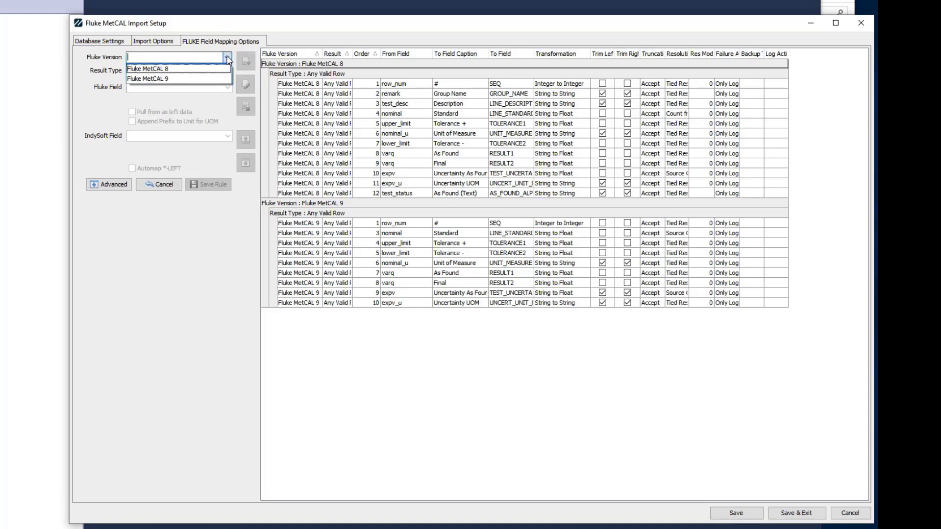
left_click(198, 79)
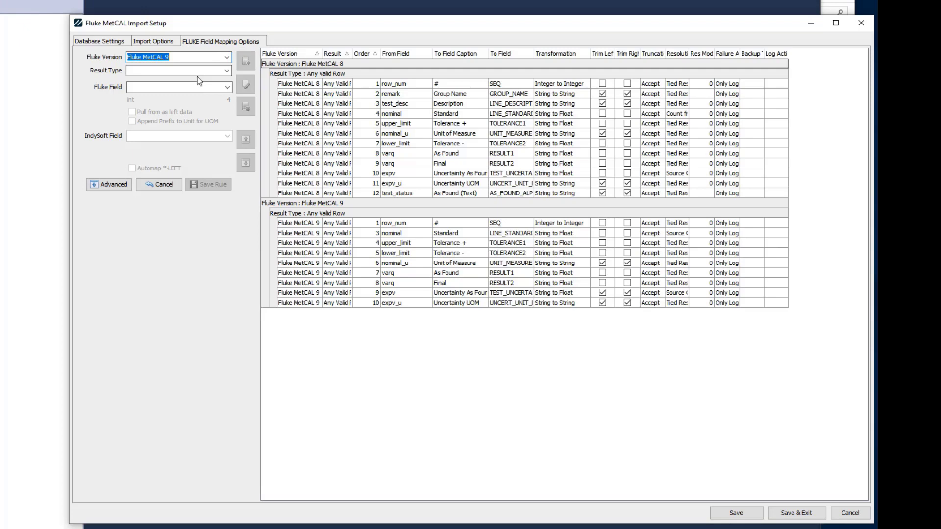
left_click(228, 71)
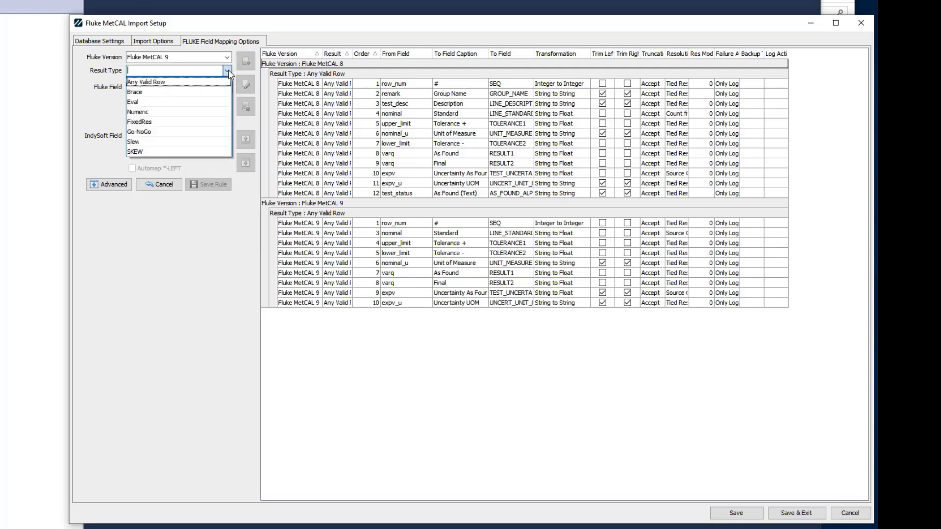
left_click(187, 83)
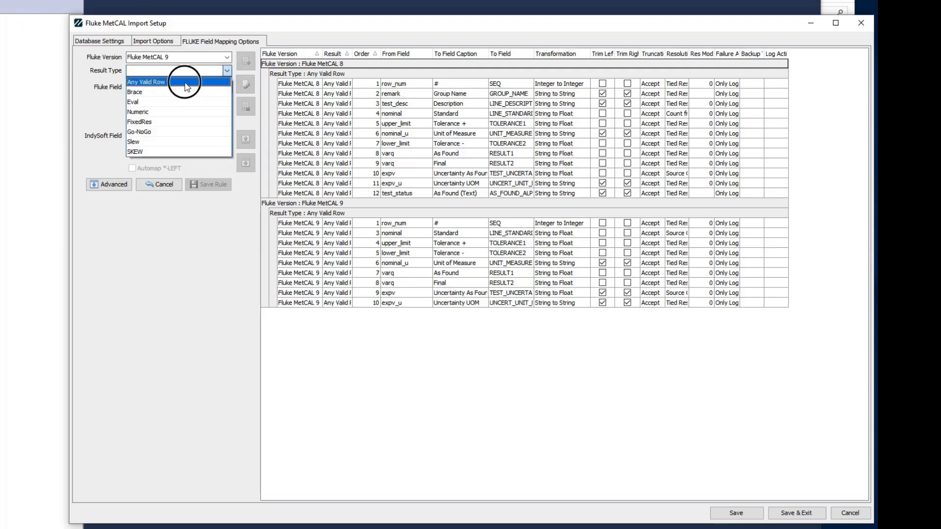
left_click(228, 87)
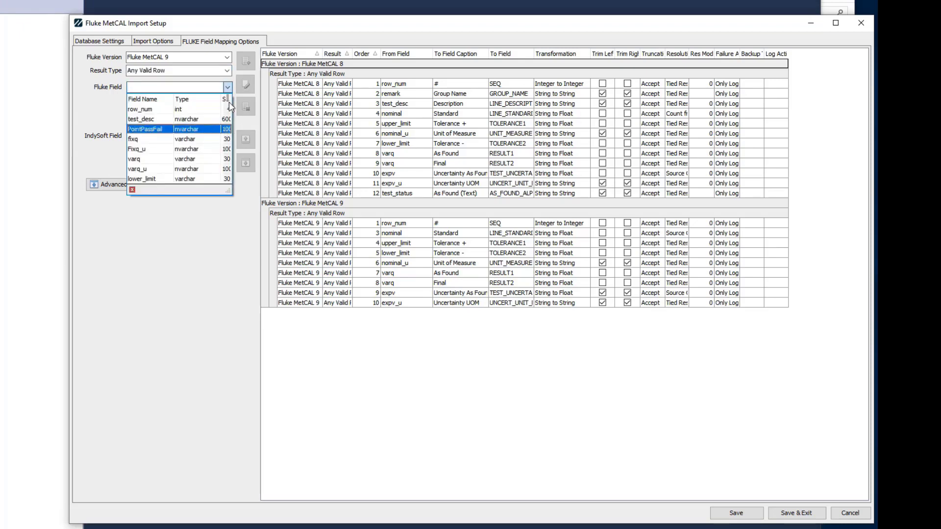
scroll(150, 152, "down", 1)
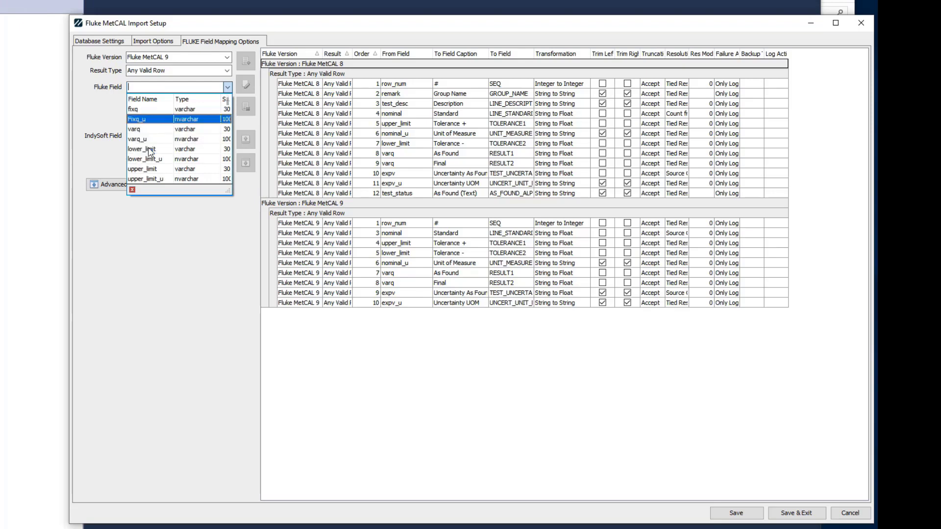
scroll(150, 152, "down", 3)
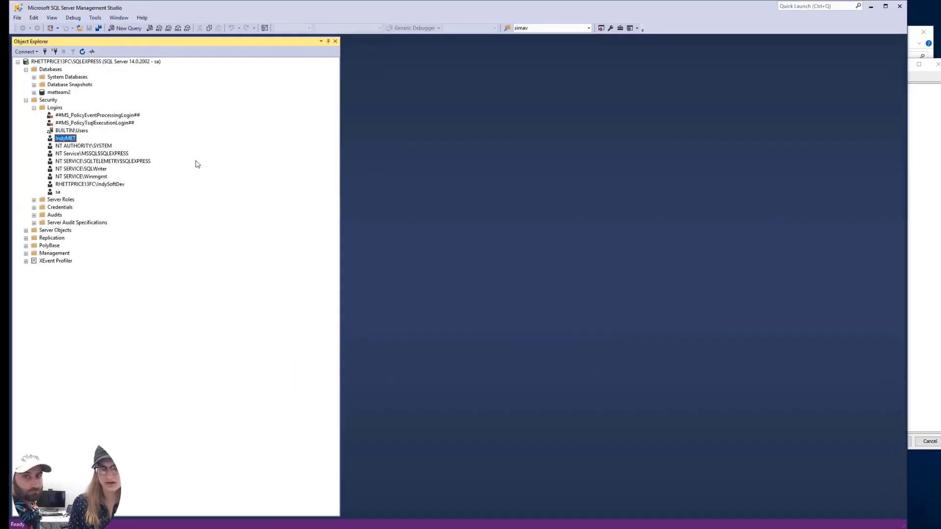
Expand metteam2's Views and select the top 1000 rows of dbo.vw_METCAL_DataPoints
left_click(35, 92)
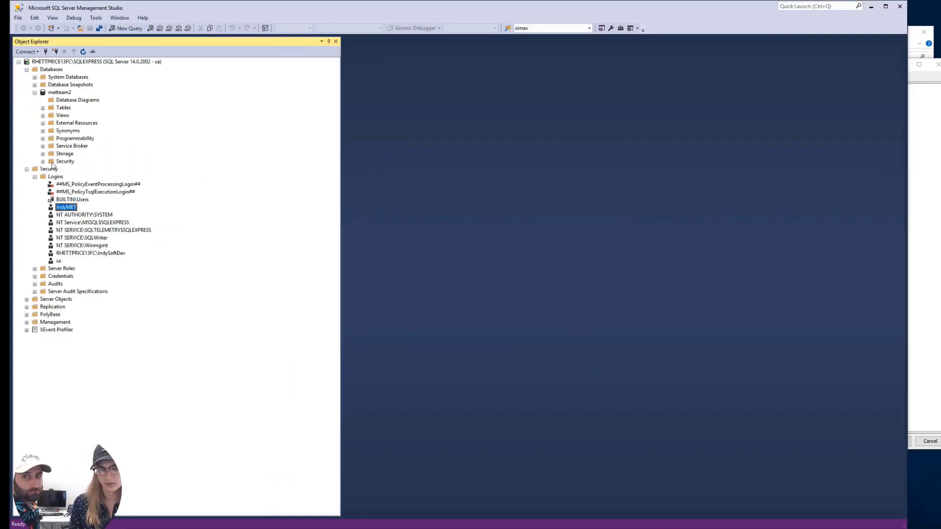
left_click(43, 116)
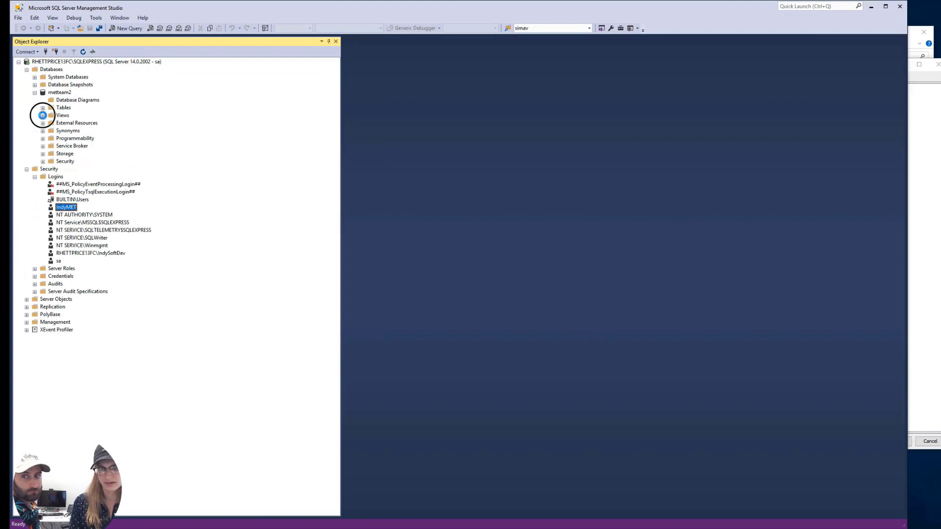
scroll(117, 216, "down", 7)
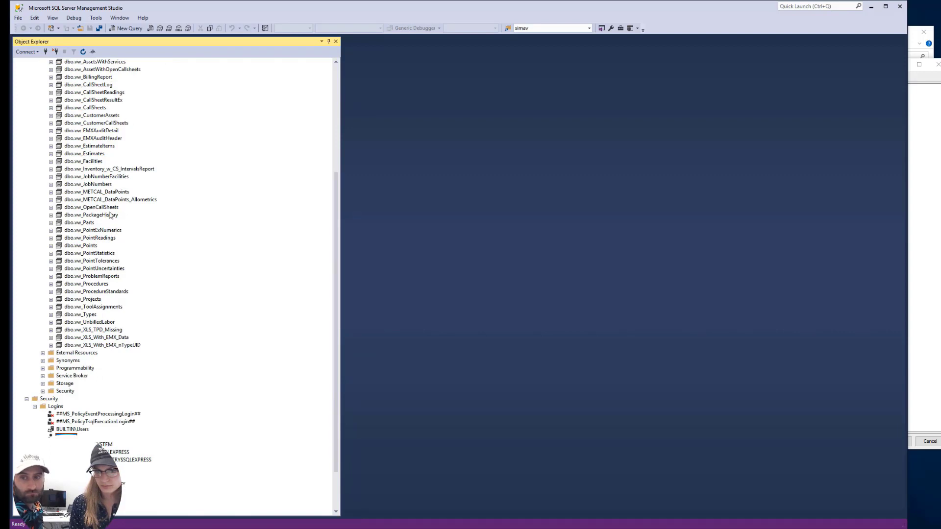
right_click(108, 192)
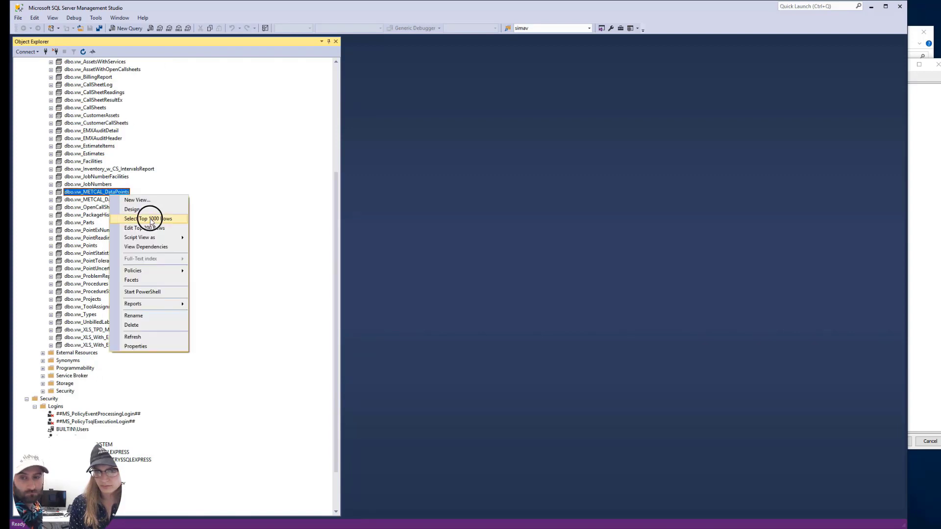
left_click(147, 211)
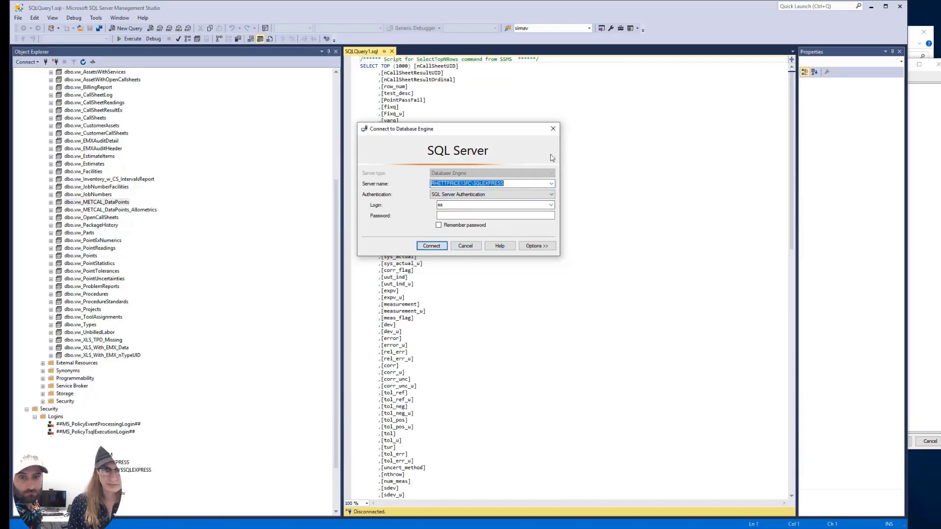
Connect to run the query, enlarge the results pane, and scroll to the remark column
left_click(433, 245)
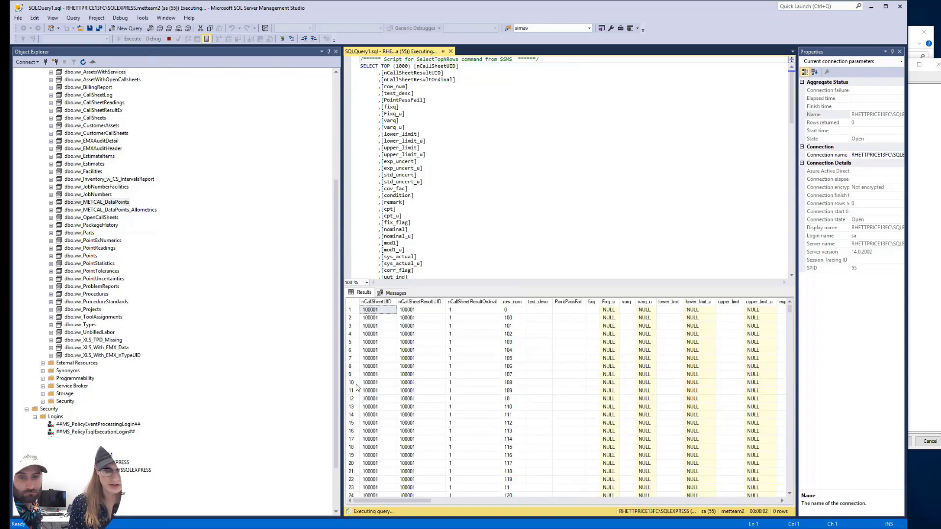
left_click_drag(341, 354, 261, 343)
left_click_drag(381, 500, 451, 500)
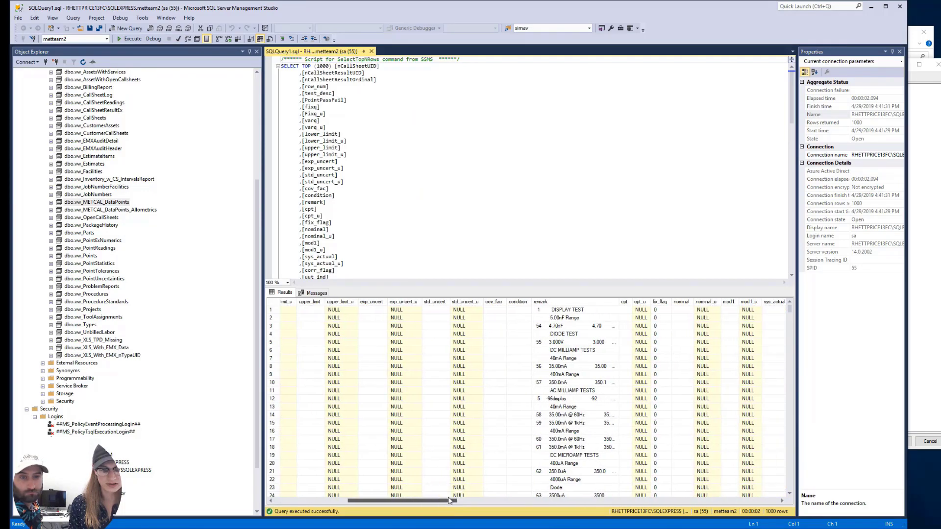
scroll(576, 391, "down", 2)
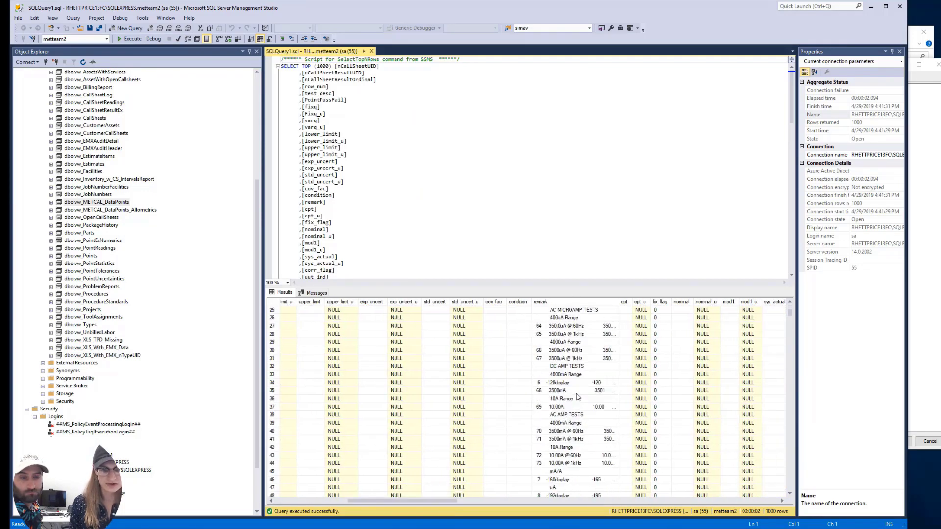
scroll(574, 372, "up", 2)
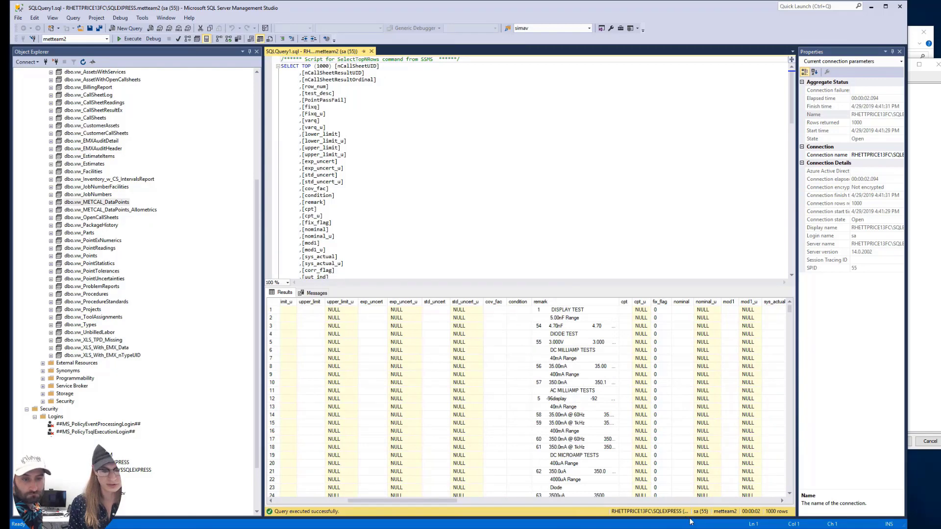
left_click(913, 218)
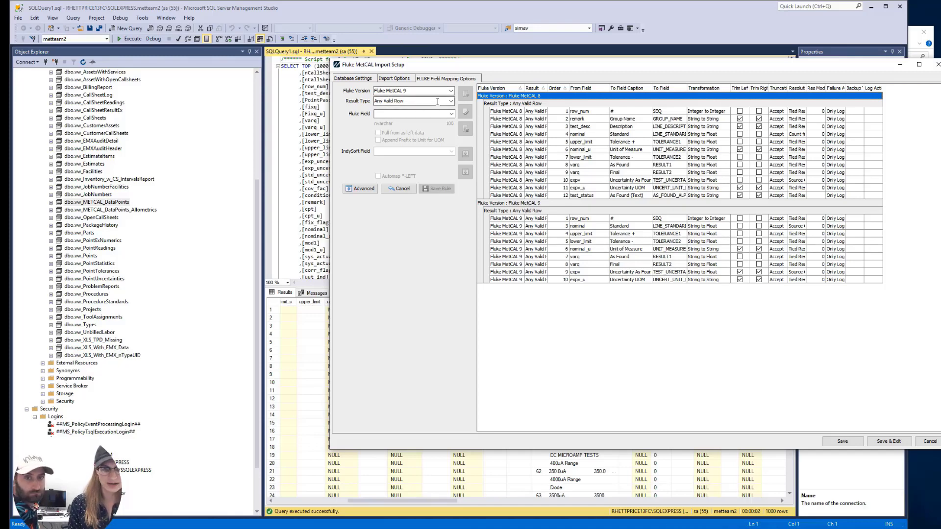
Map Fluke field remark to IndySoft field Description, save the rule, and Save & Exit the setup
left_click(451, 114)
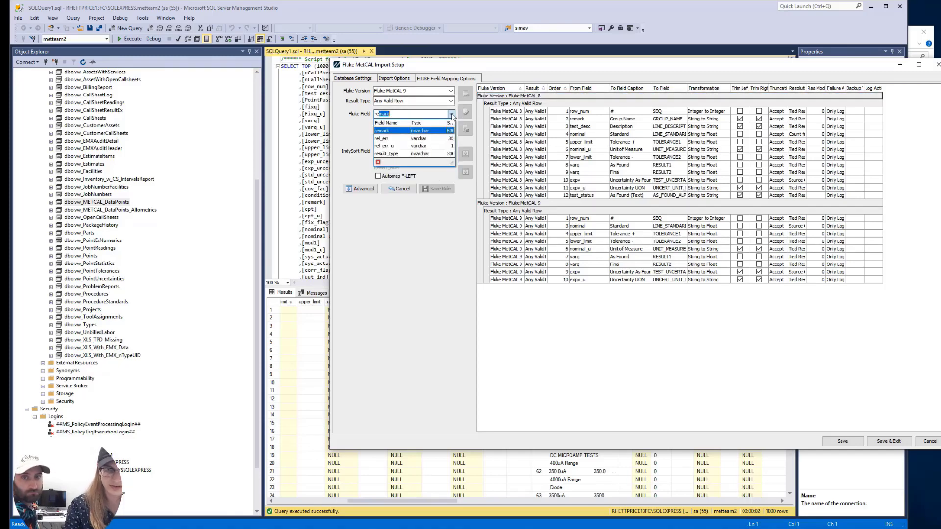
left_click(400, 136)
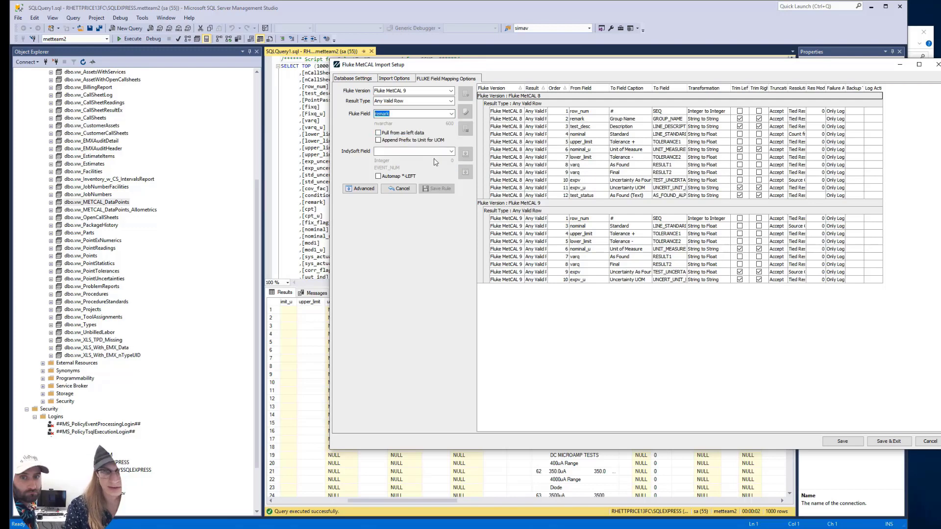
left_click(451, 152)
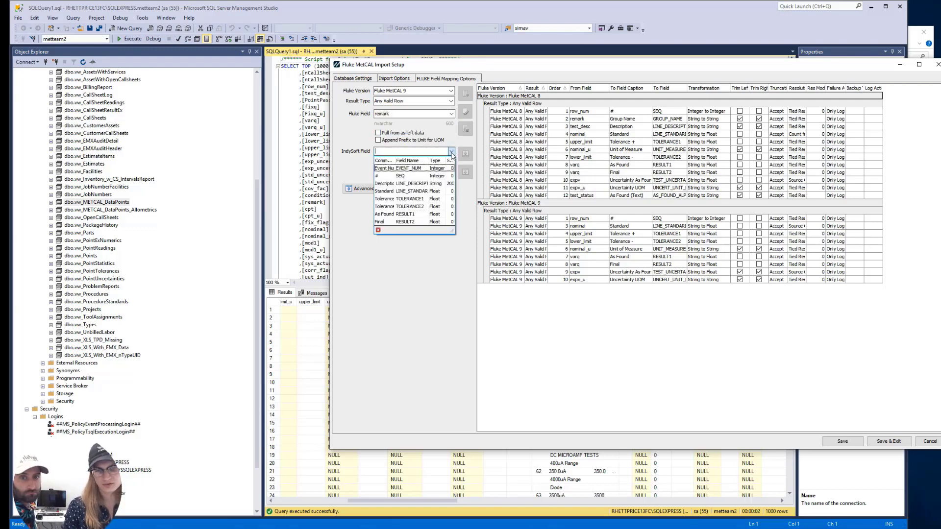
left_click(401, 185)
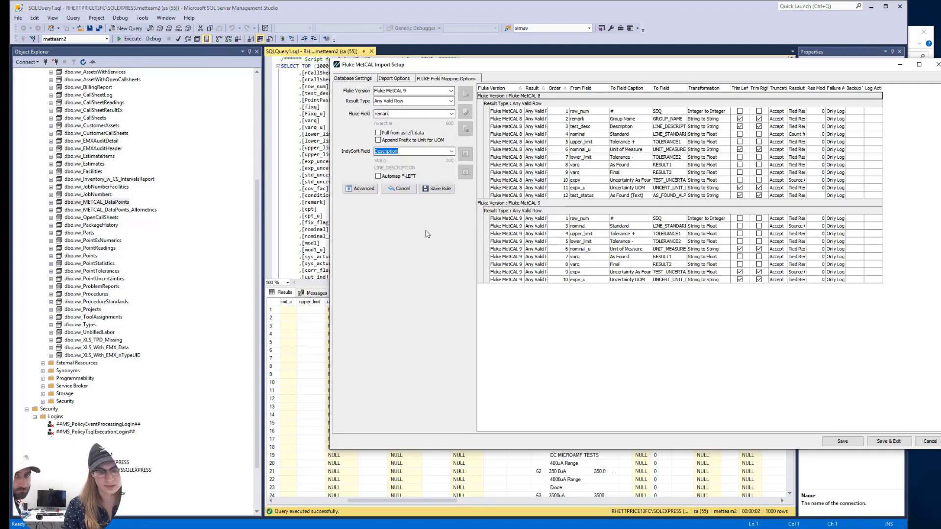
left_click(440, 189)
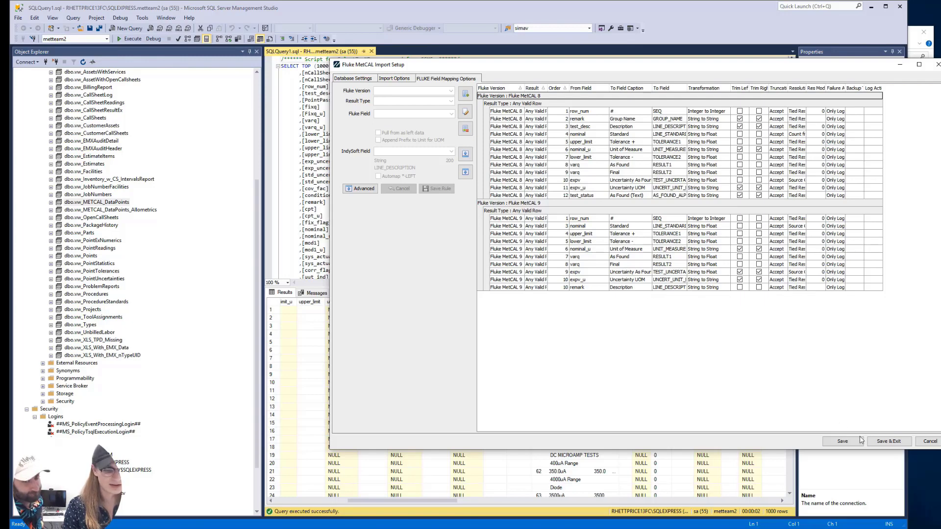
left_click(888, 442)
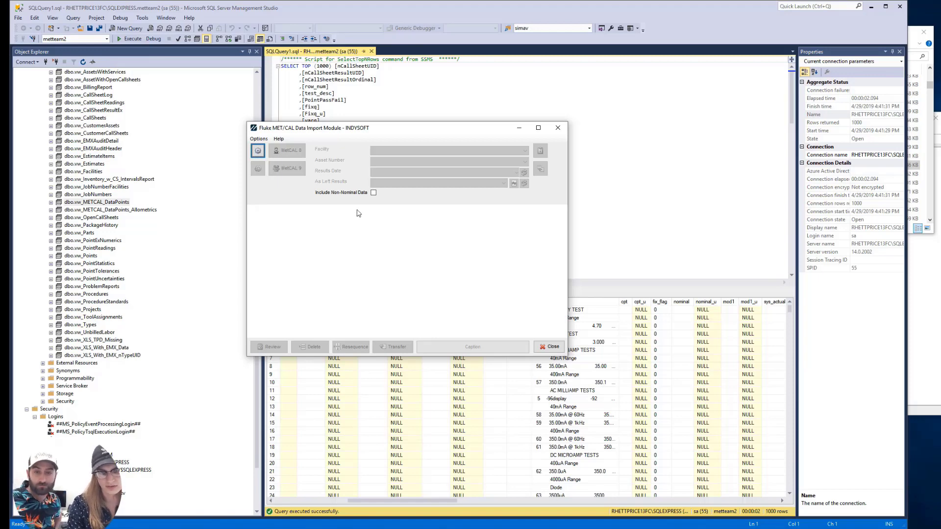
Reopen the setup, view and dismiss the resulting error, then cancel the setup and close the Import Module
left_click(259, 151)
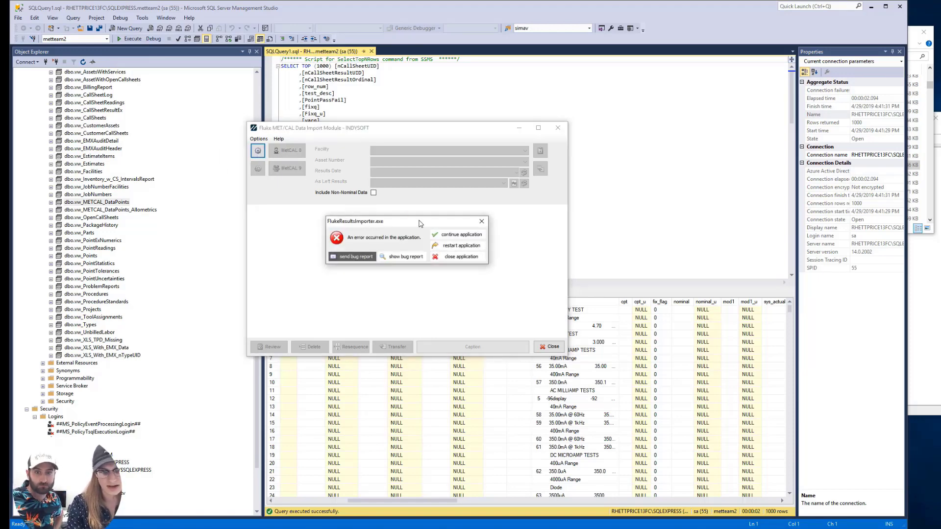
left_click(414, 260)
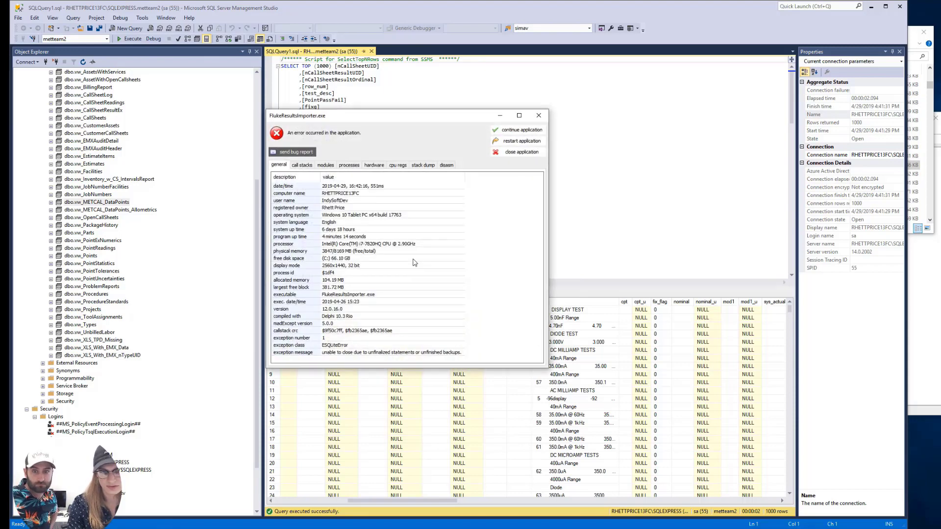
left_click(522, 130)
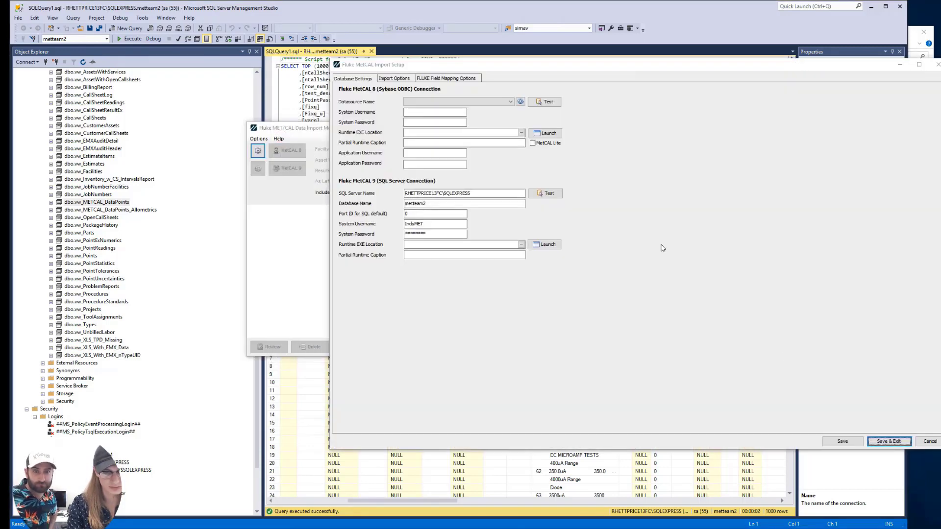
left_click_drag(784, 67, 593, 58)
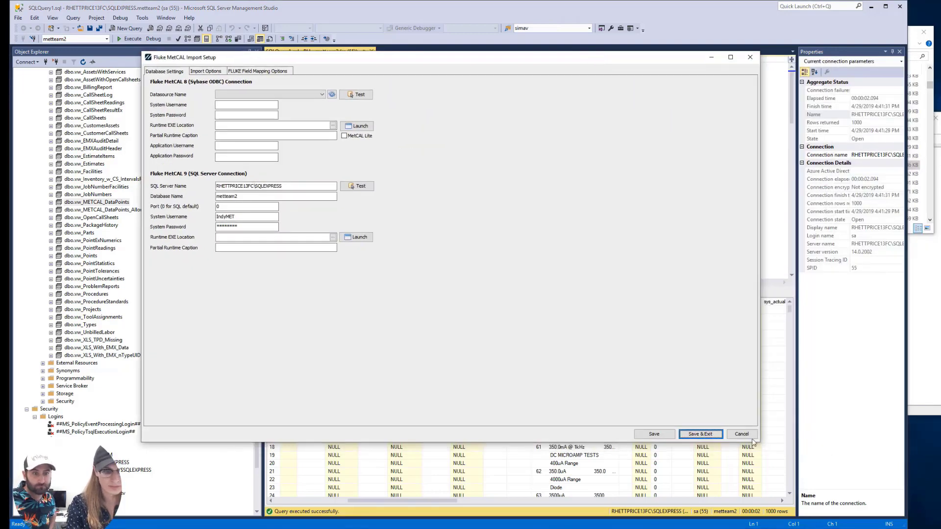
left_click(753, 440)
left_click(557, 129)
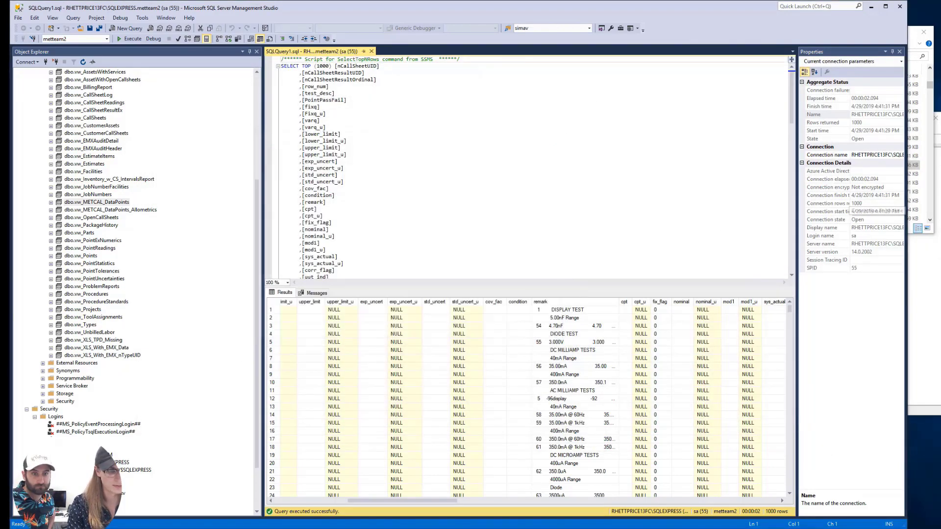
Relaunch FlukeResultsImporter.exe from the IndySoft folder and enter the default login user name
left_click(915, 43)
double_click(719, 167)
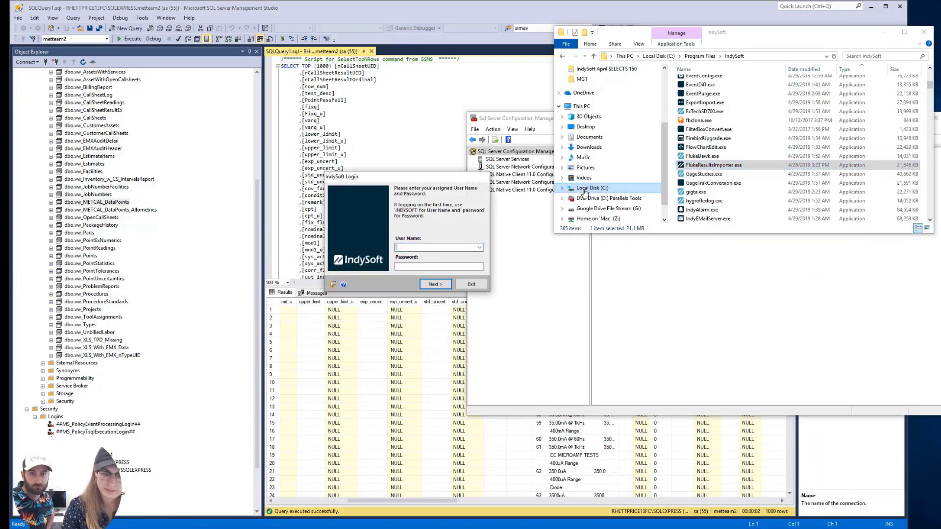
type("INDYSOFT")
key("Tab")
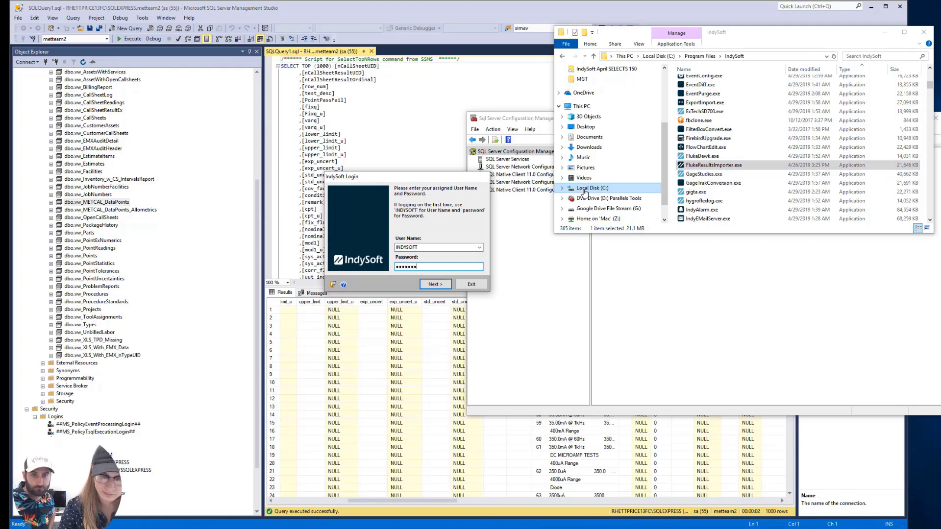